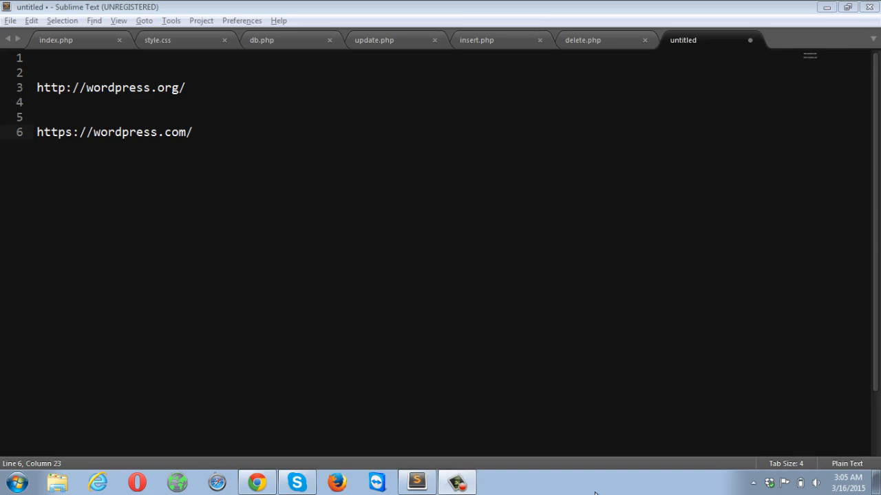
click(213, 82)
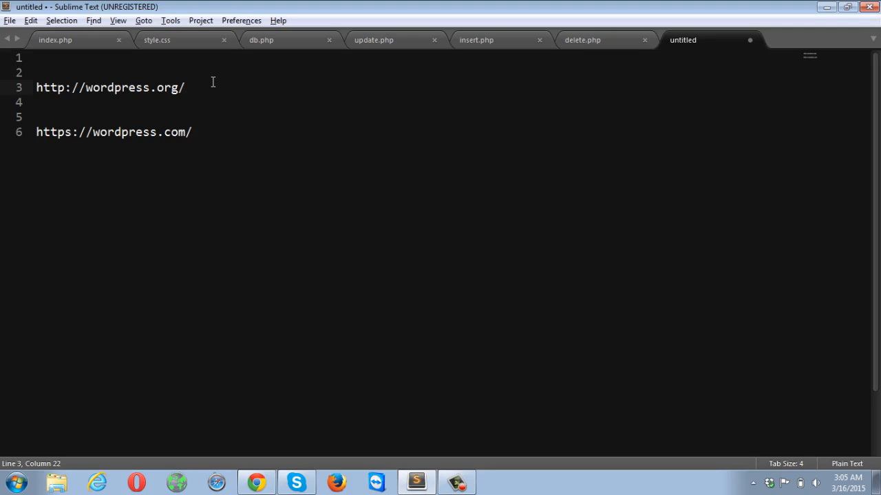
key(Down)
key(Down)
key(Down)
click(827, 8)
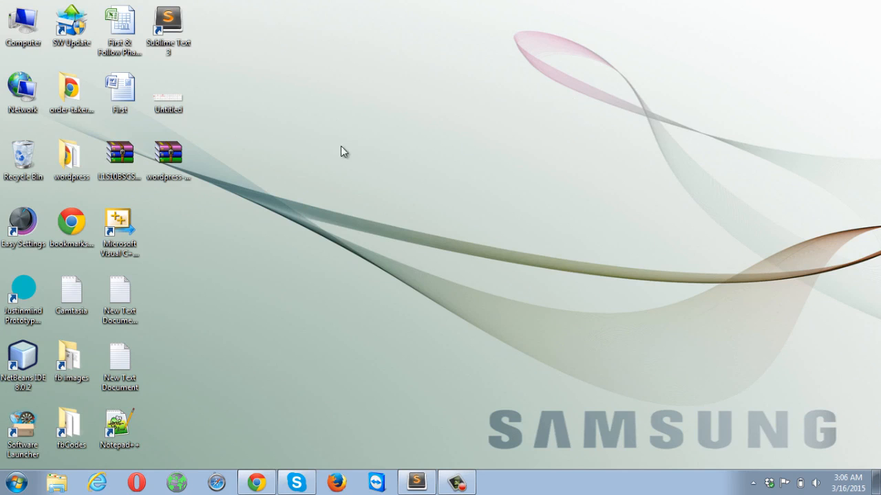
- Load wordpress.org in Chrome from the 'wordpres' suggestion, then minimize the browser
click(257, 483)
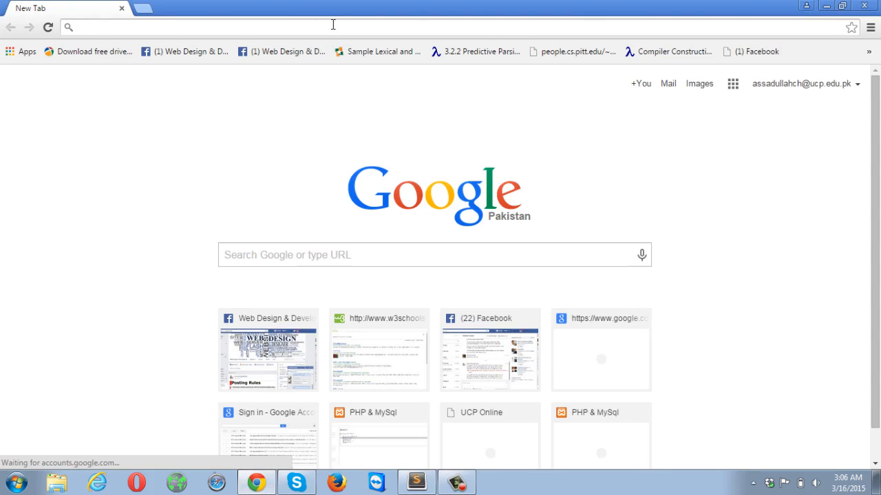
text(wordpres)
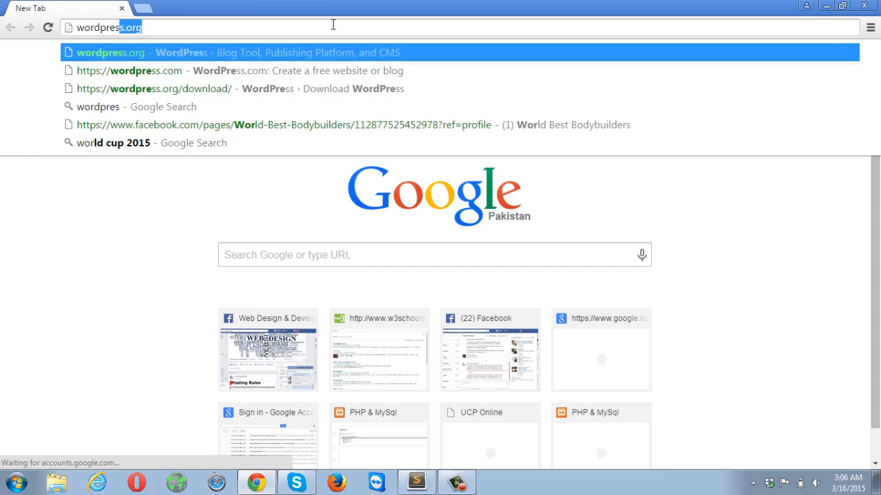
key(Return)
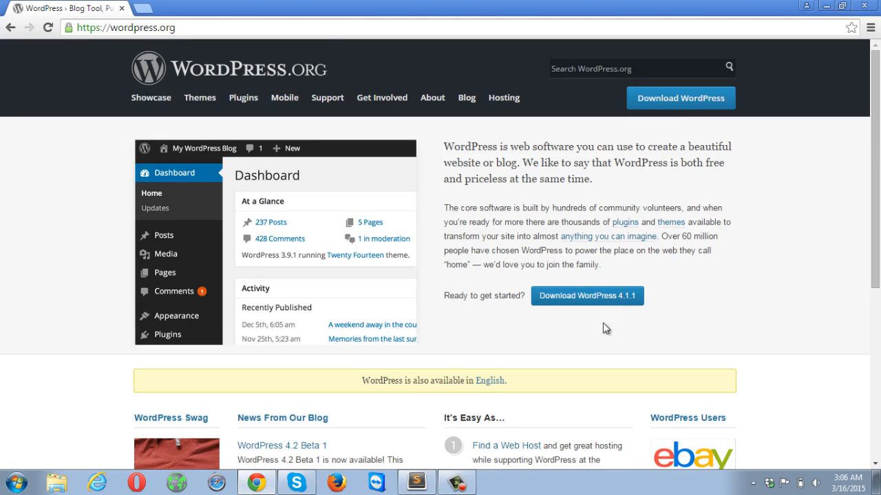
click(826, 7)
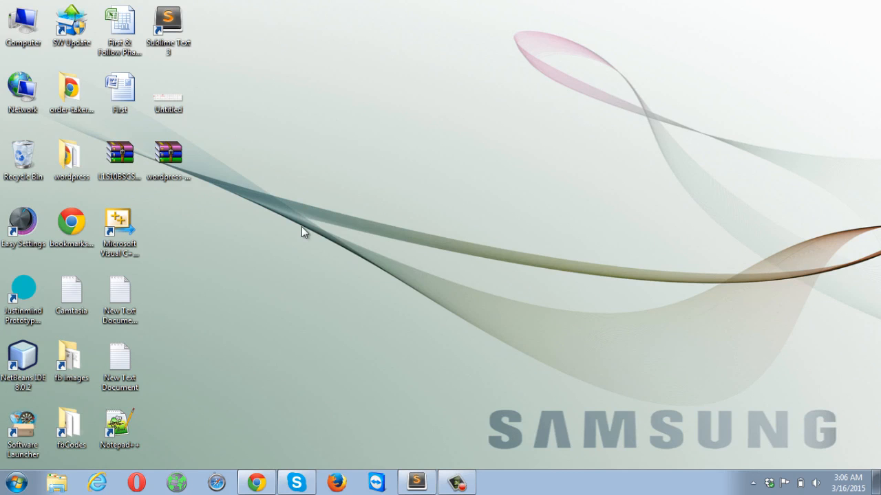
- Select the wordpress-4.1.1 archive and the extracted wordpress folder, then reveal the hidden tray icons
click(177, 169)
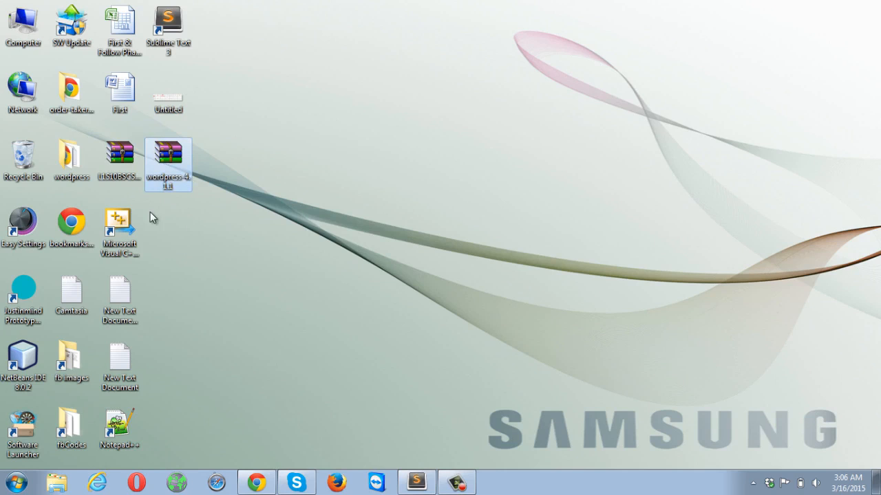
click(73, 175)
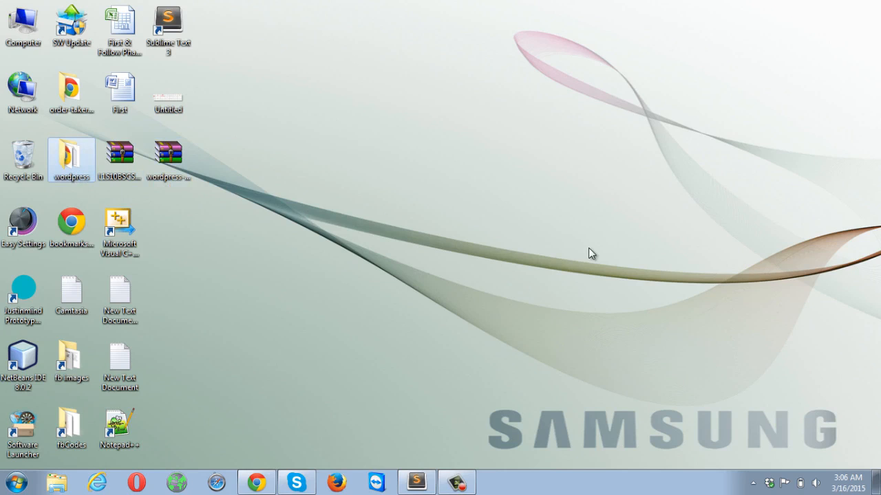
click(753, 483)
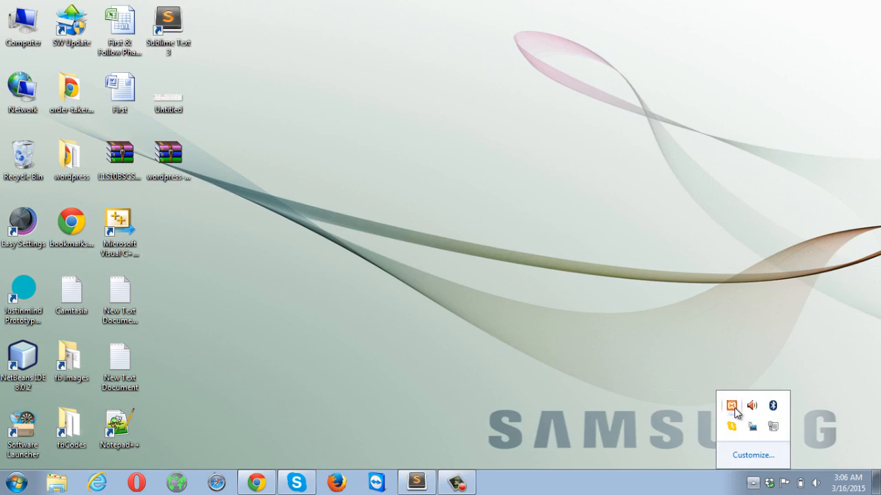
- Bring up XAMPP Control Panel with Apache and MySQL running and open the xampp folder
click(731, 406)
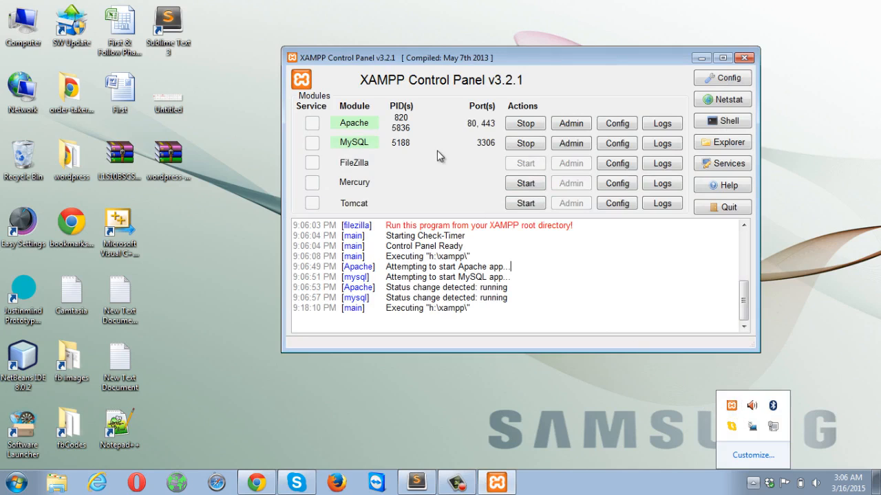
click(383, 141)
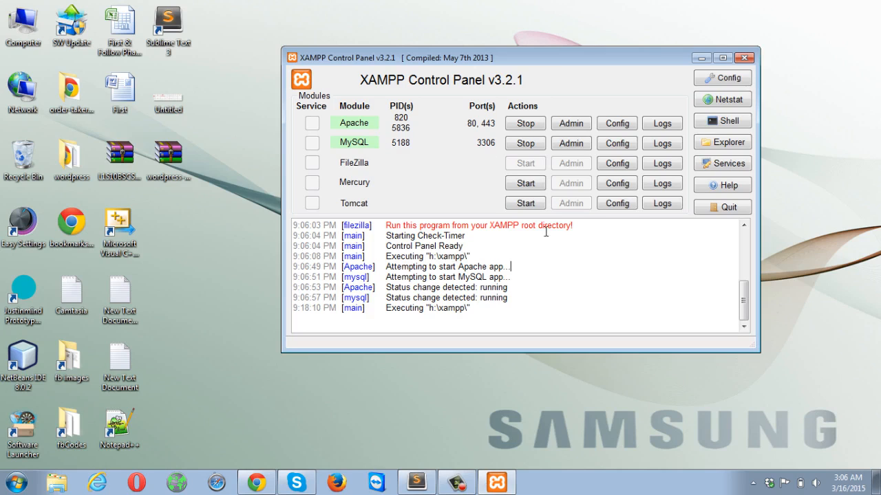
click(719, 146)
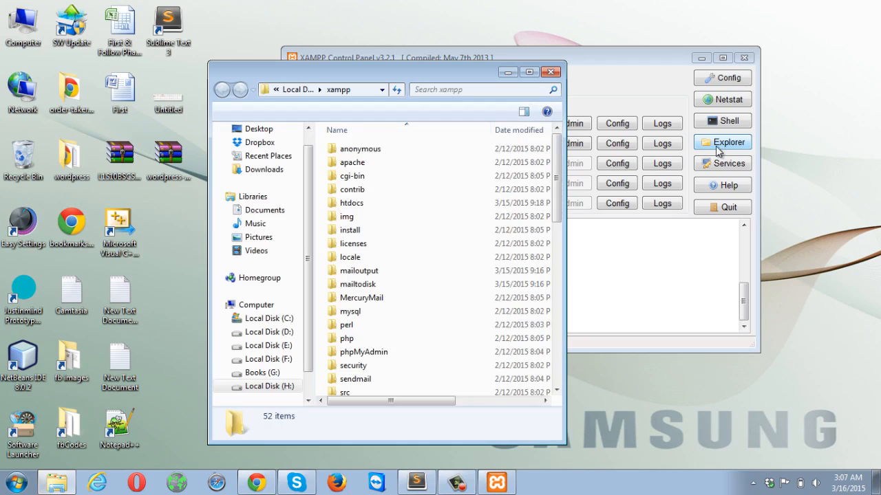
- Maximize Explorer, go into htdocs and paste the wordpress folder there (1,287 items)
double_click(429, 80)
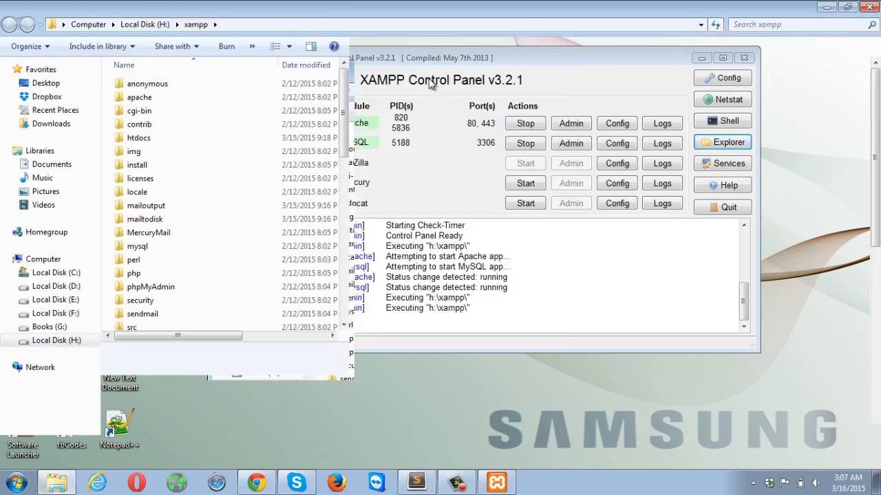
click(144, 142)
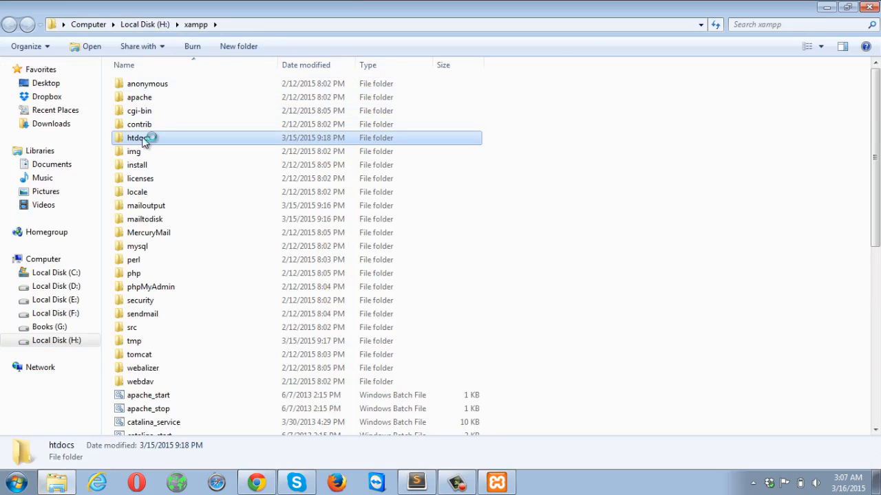
double_click(145, 140)
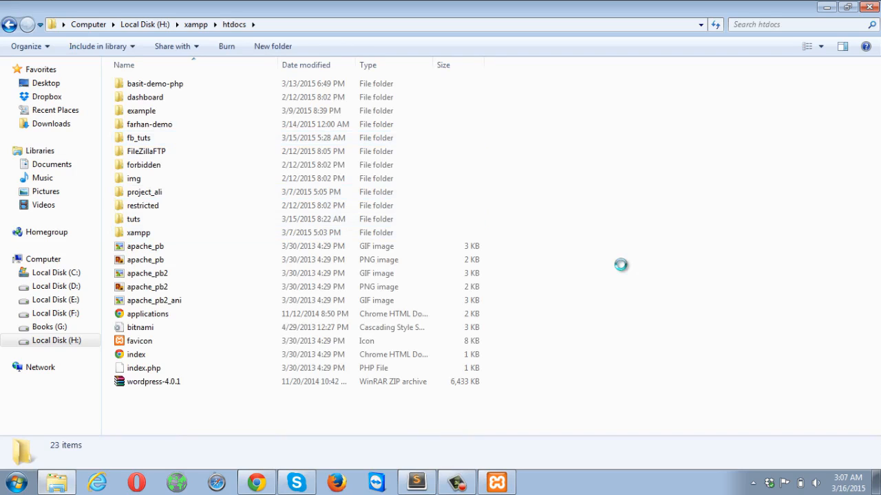
right_click(620, 264)
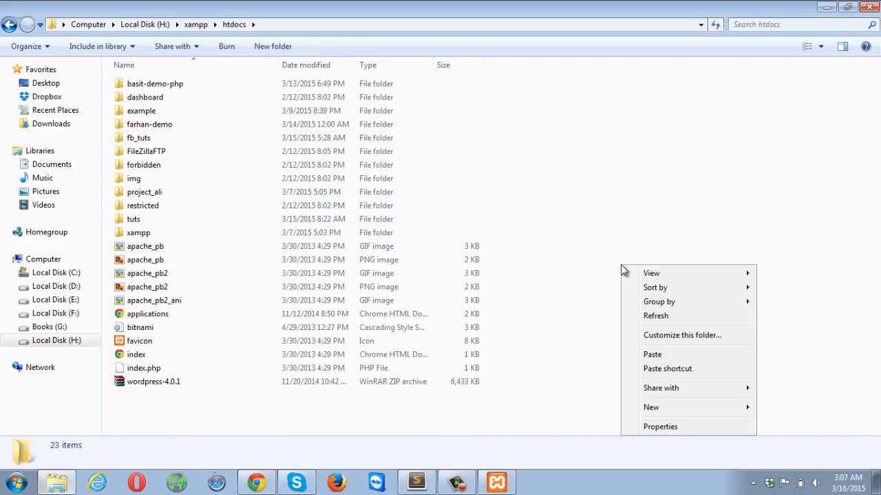
click(696, 353)
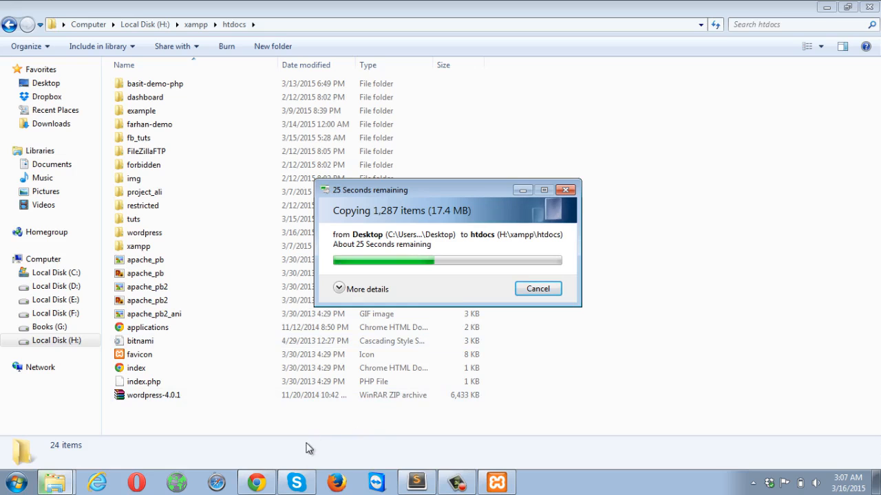
- Load localhost in Chrome to reach the XAMPP welcome page, then open phpMyAdmin
click(256, 480)
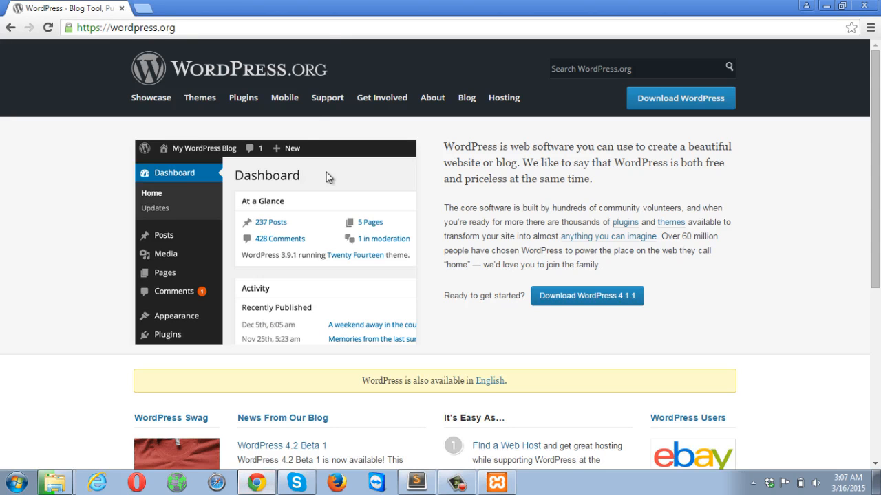
click(167, 29)
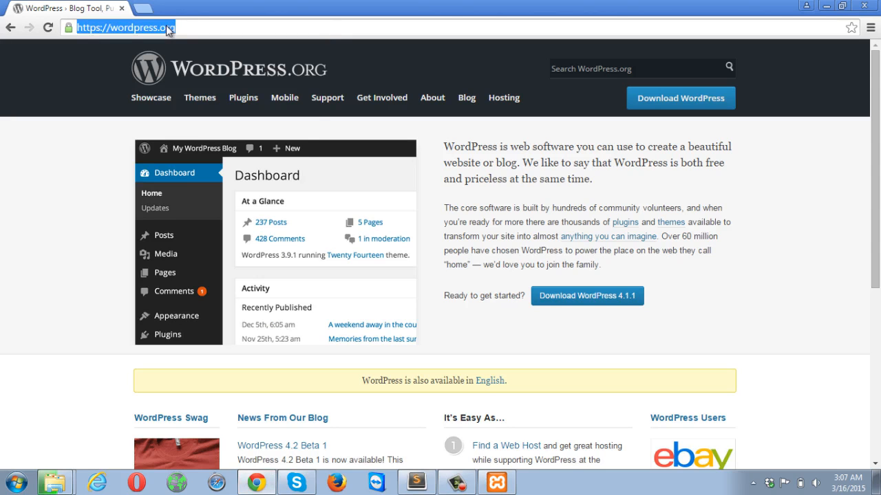
text(localhost)
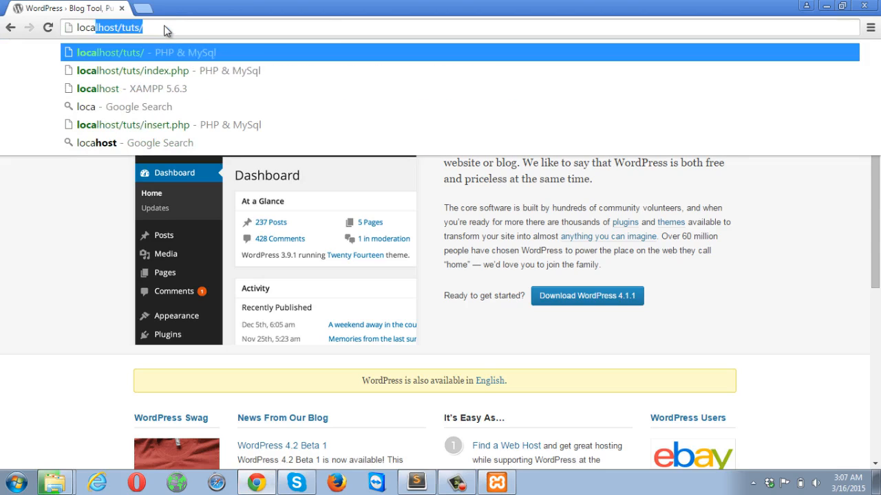
key(Return)
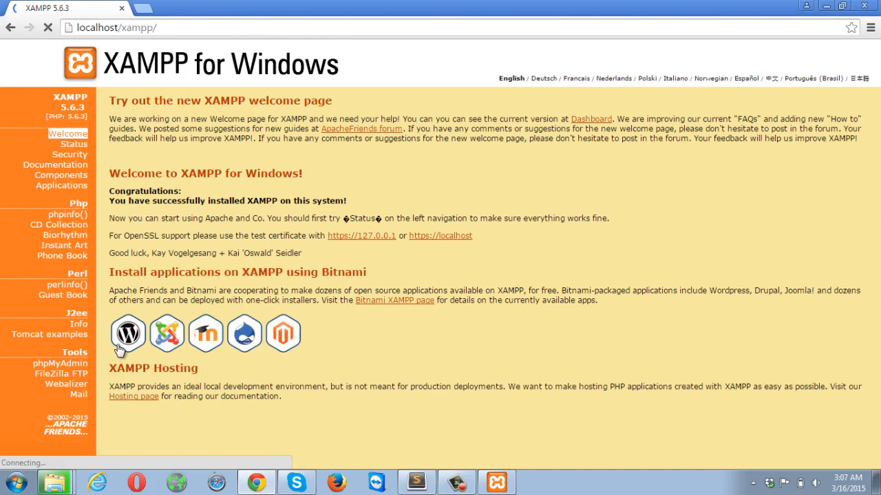
click(70, 366)
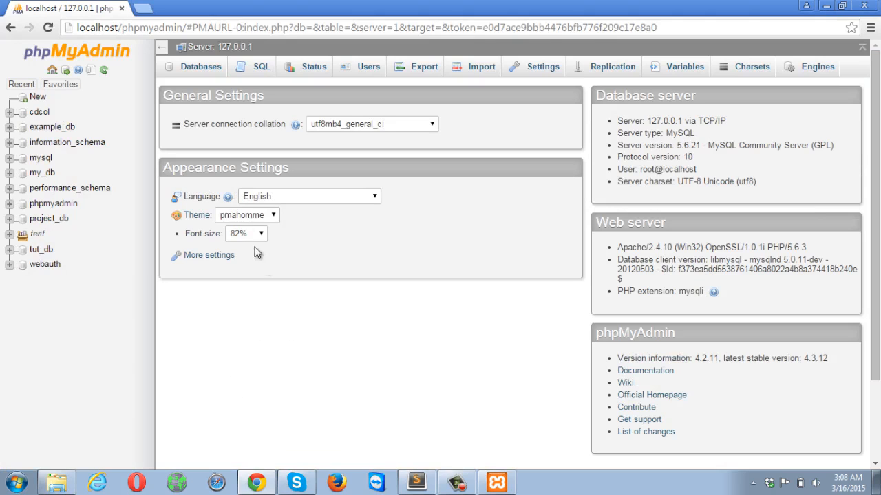
- Create the wp_db database from the Databases tab, then minimize Chrome
click(200, 69)
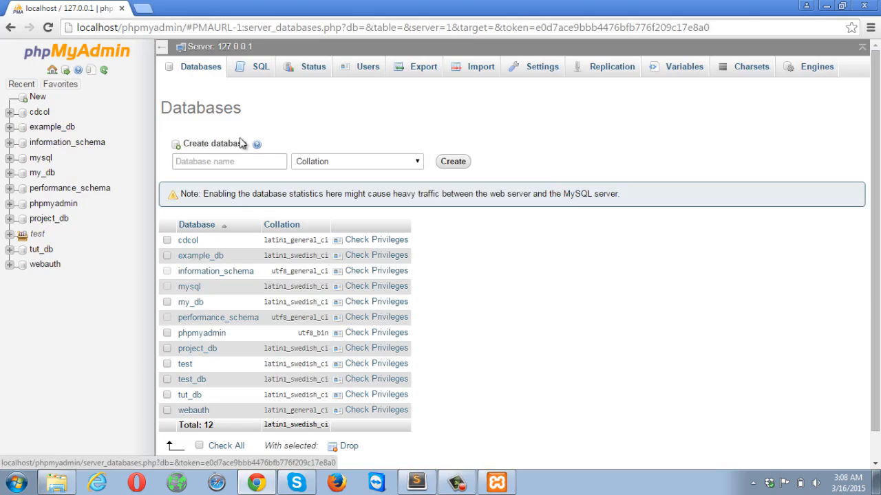
click(240, 161)
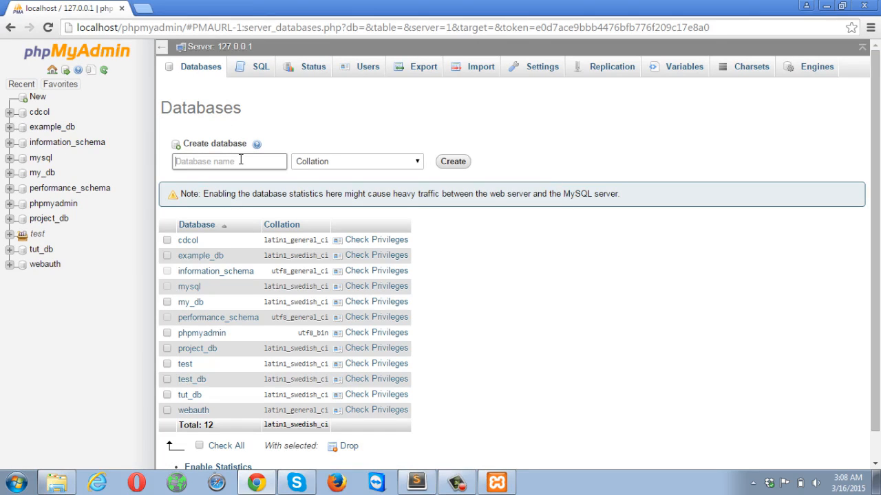
text(wp_db)
click(452, 163)
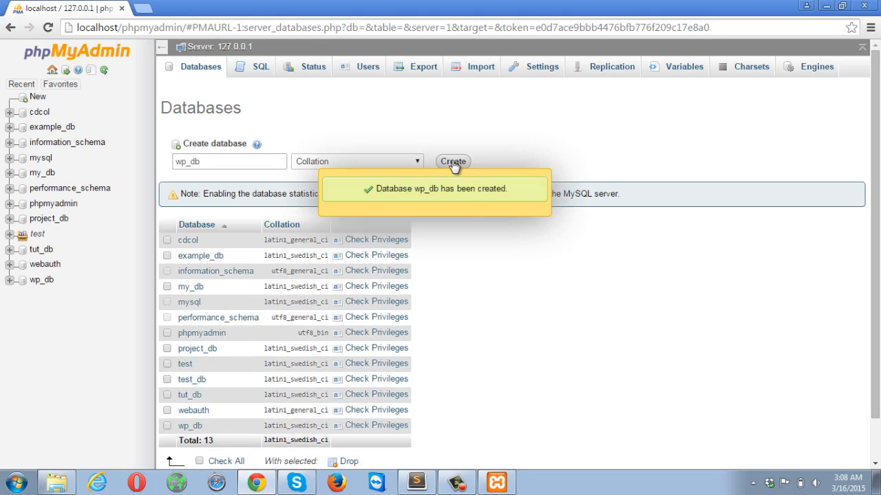
scroll(538, 366, down, 1)
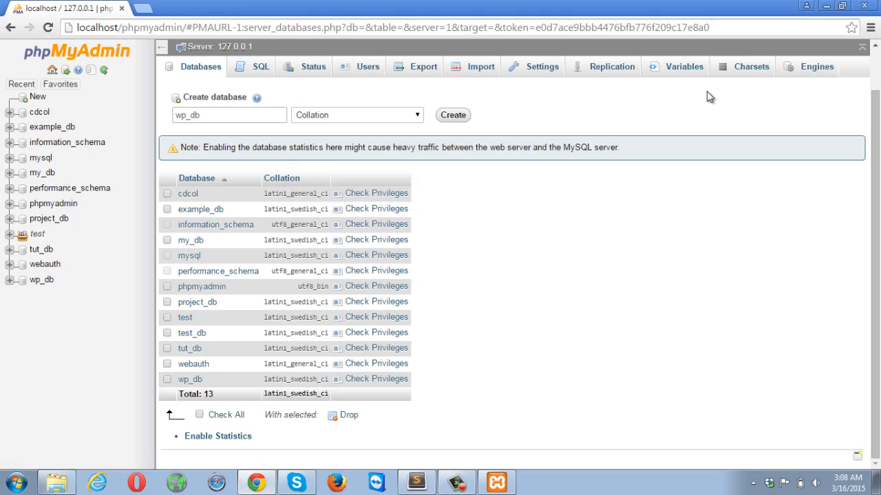
click(825, 7)
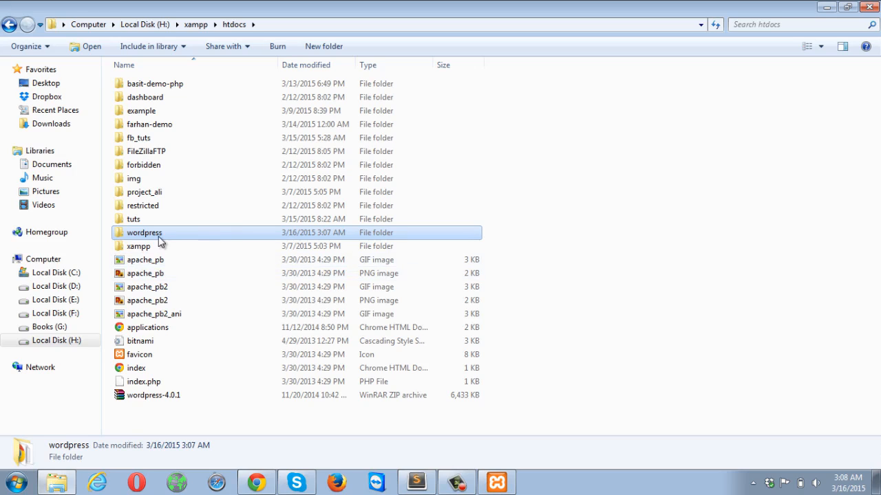
- Look inside htdocs\wordpress, go back to htdocs, and return to Chrome's phpMyAdmin database list
double_click(152, 240)
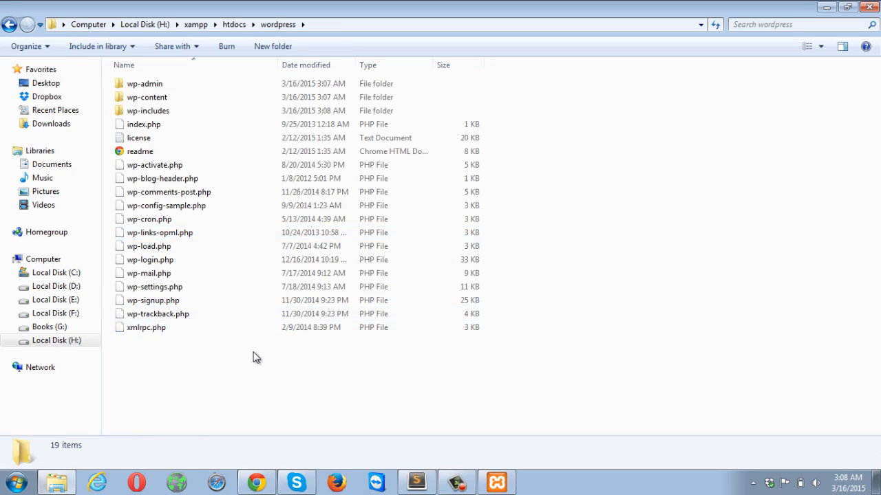
click(9, 24)
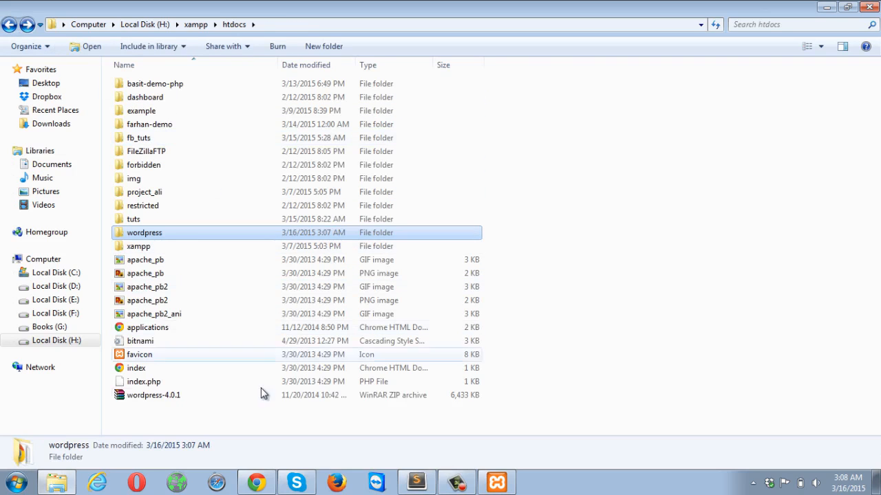
click(265, 479)
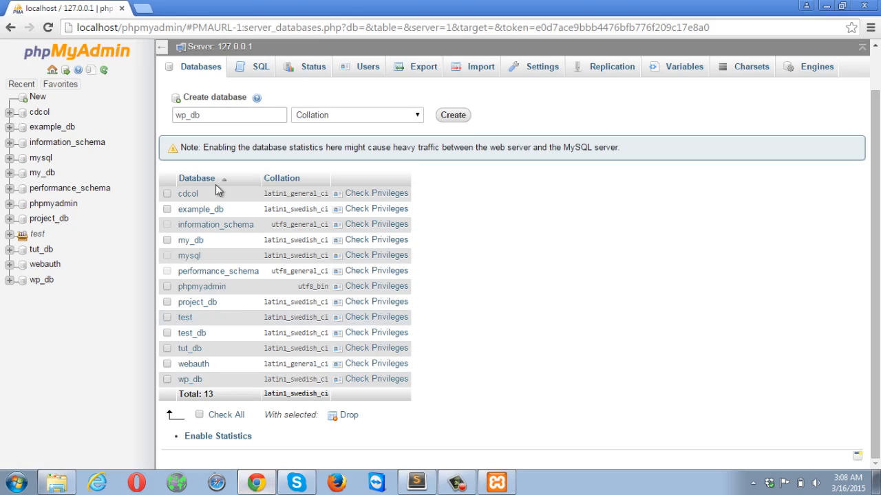
- Open localhost/wordpress in a new tab and continue setup in English (UK)
click(147, 8)
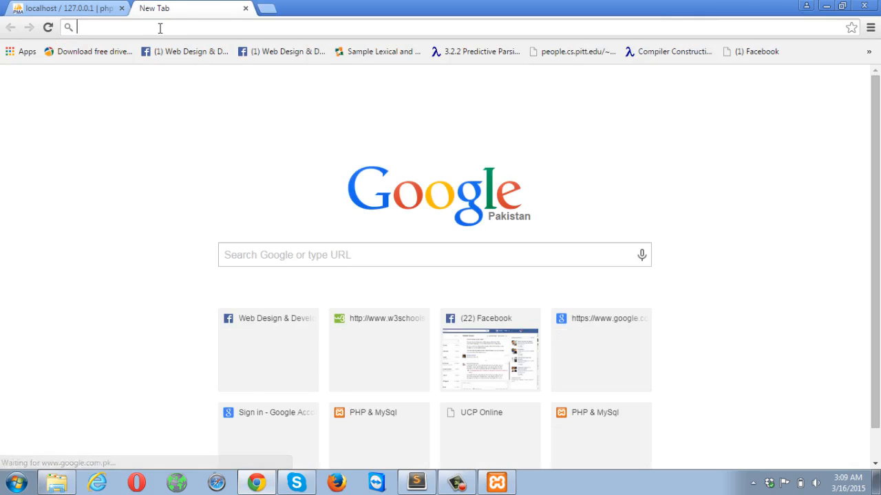
text(localhost)
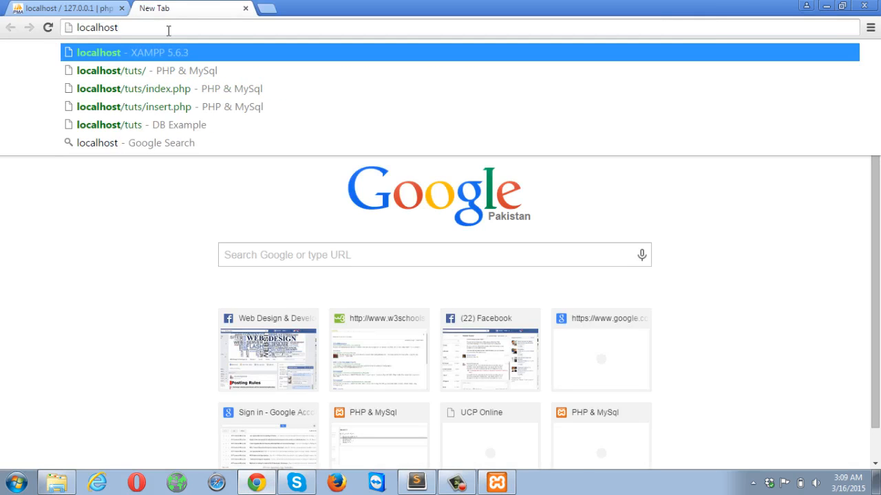
text(/)
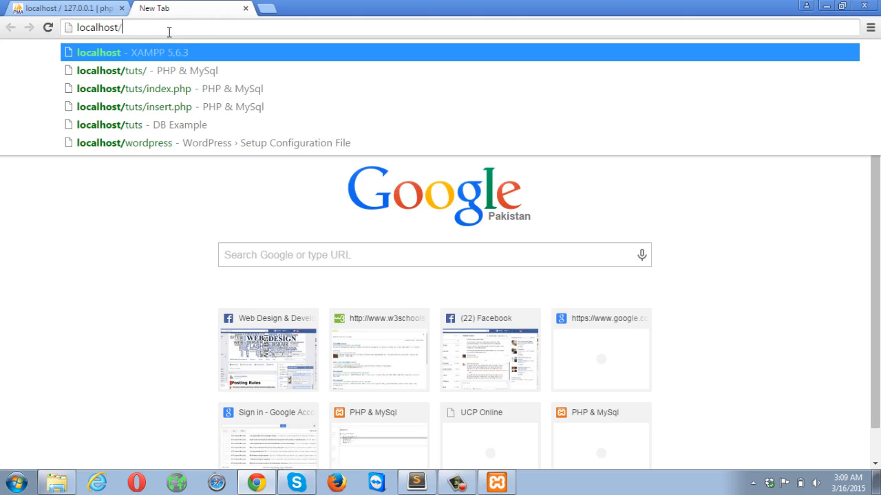
text(word)
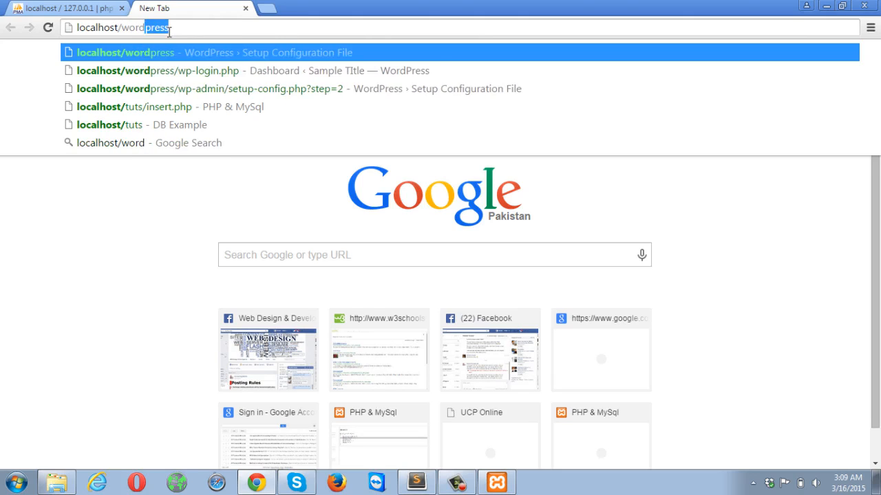
key(Return)
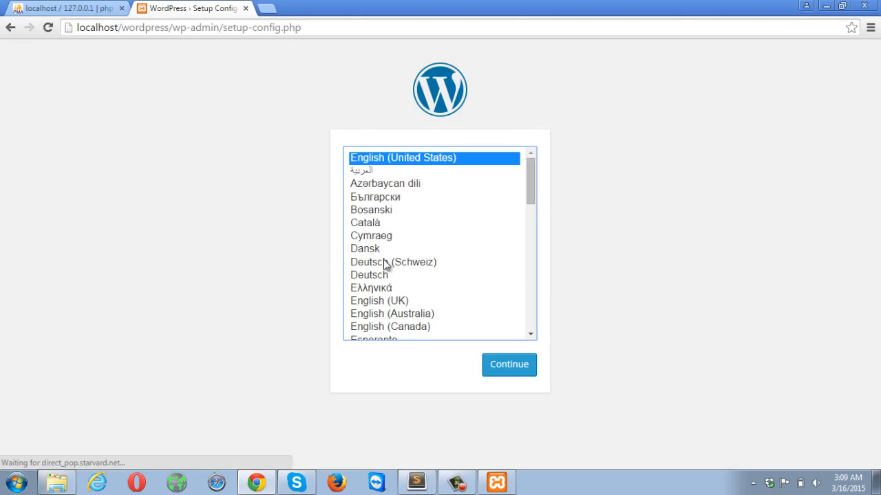
click(381, 303)
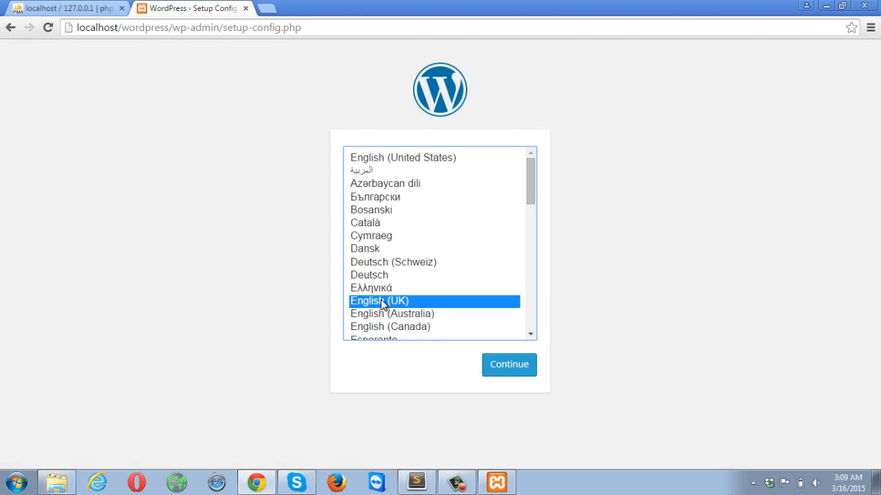
click(500, 366)
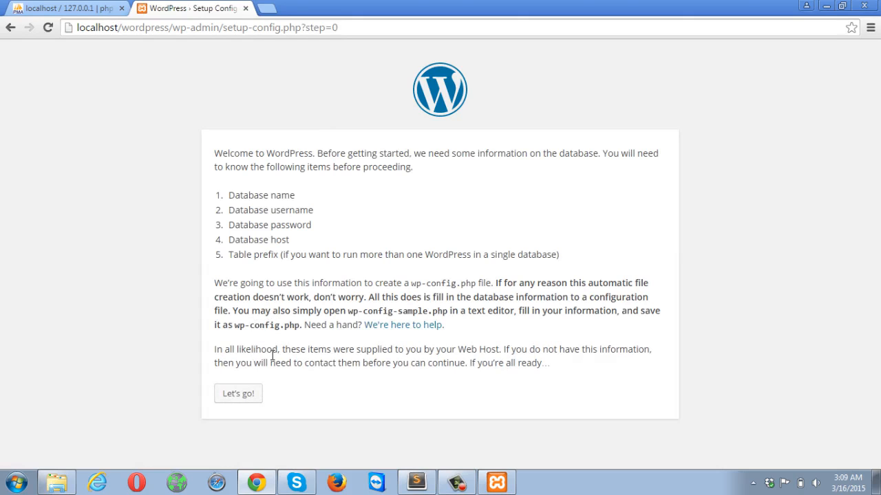
- Proceed with Let's go! to the database form prefilled with wordpress, localhost and wp_
click(236, 394)
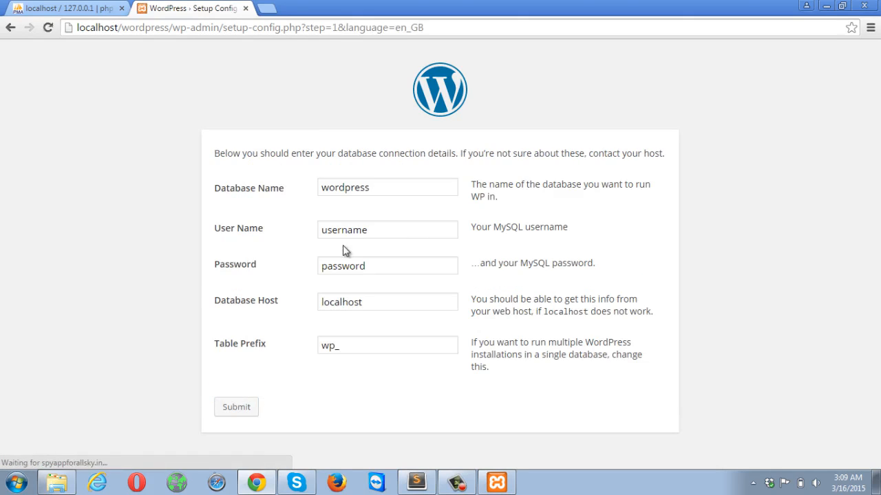
- Enter database name wp_db, user name root, and leave the password empty
click(383, 186)
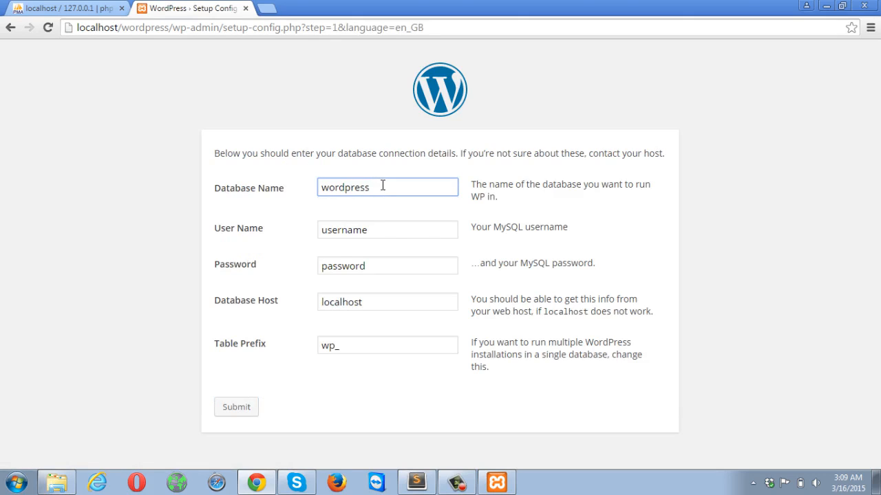
key(BackSpace)
key(BackSpace)
key(BackSpace)
key(BackSpace)
key(BackSpace)
key(BackSpace)
key(BackSpace)
key(BackSpace)
key(BackSpace)
text(wp)
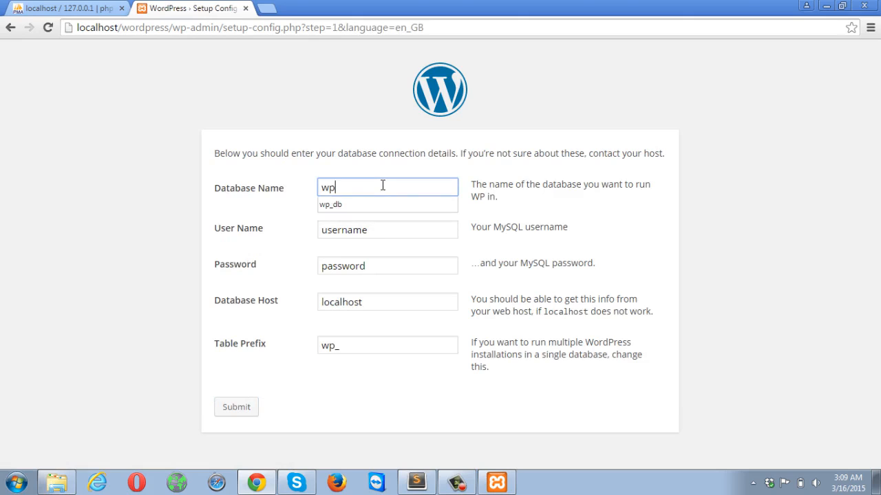
text(_db)
key(Tab)
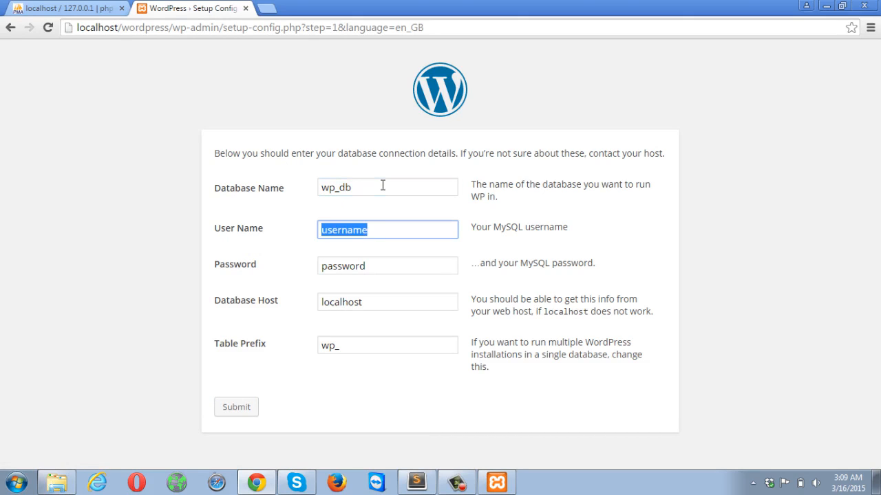
text(root)
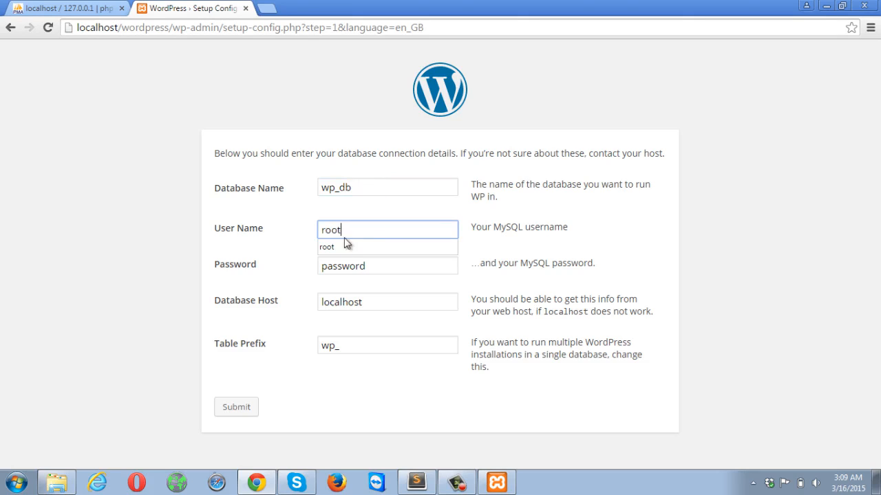
click(310, 269)
click(384, 270)
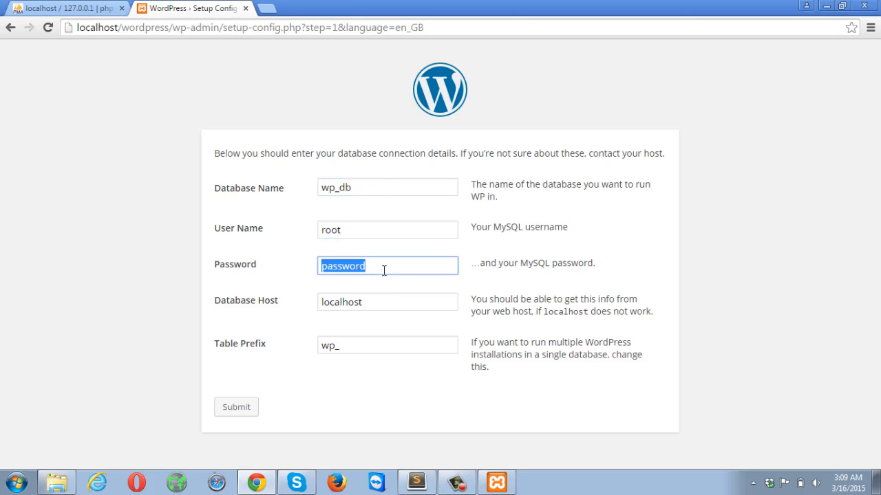
key(BackSpace)
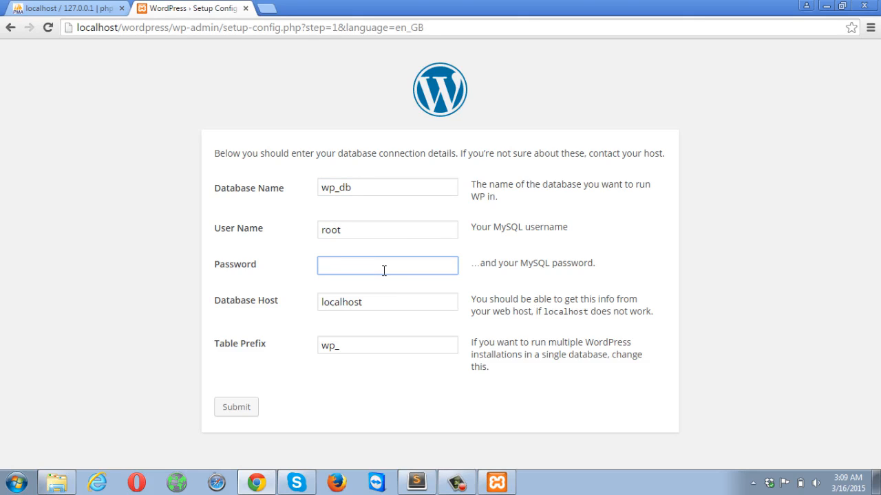
drag(385, 282, 388, 299)
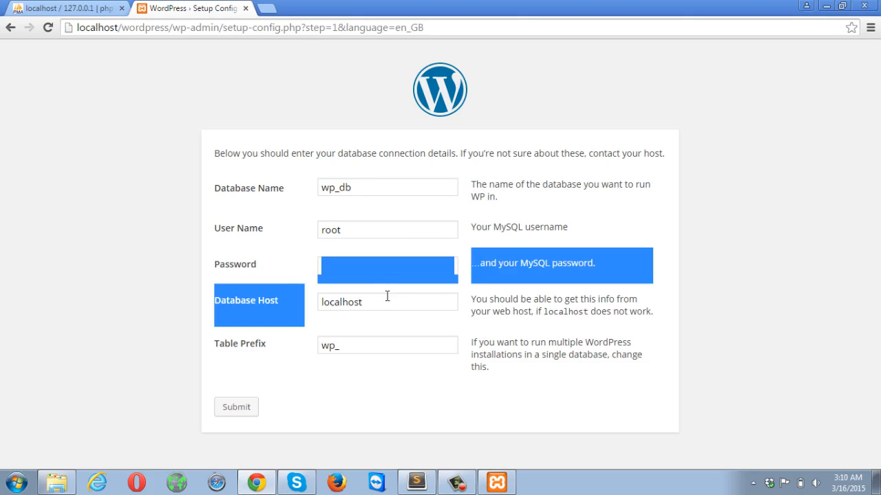
click(399, 331)
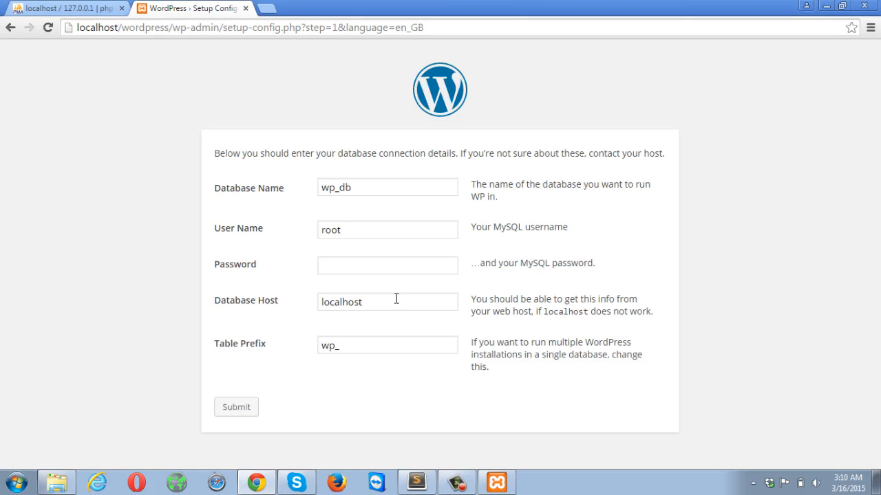
- Keep the wp_ table prefix, submit the connection details and run the install
double_click(369, 343)
click(368, 343)
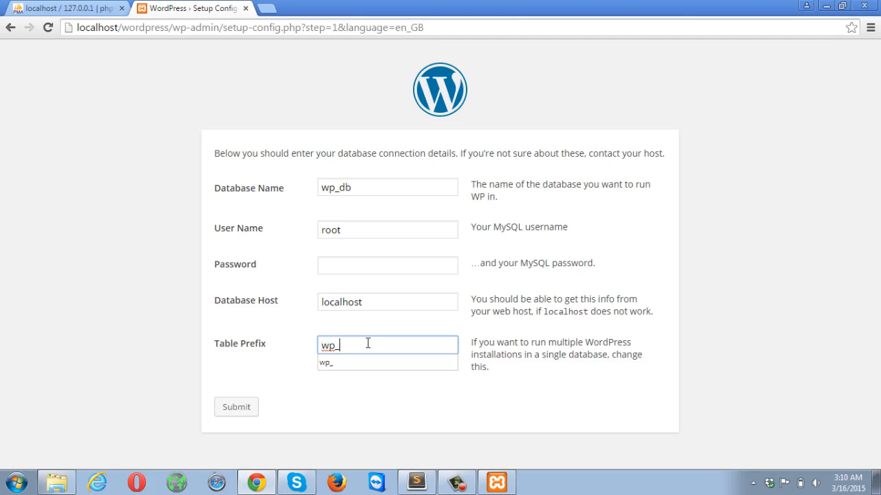
click(371, 380)
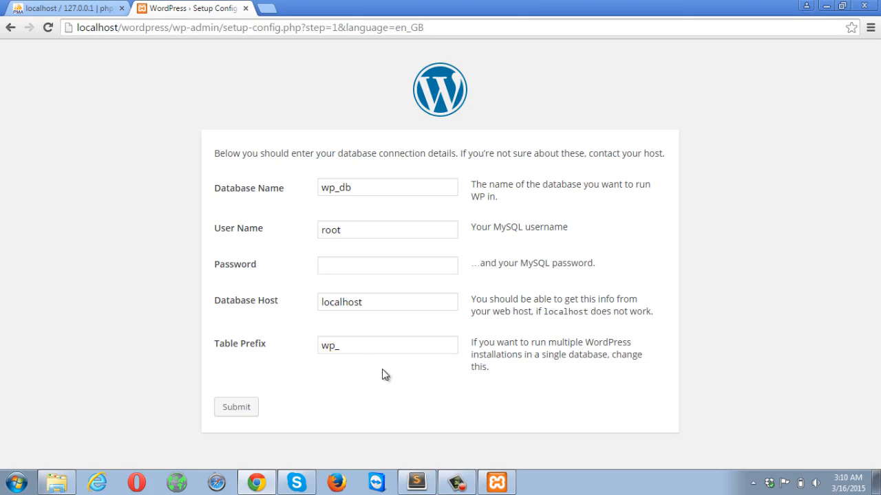
click(240, 408)
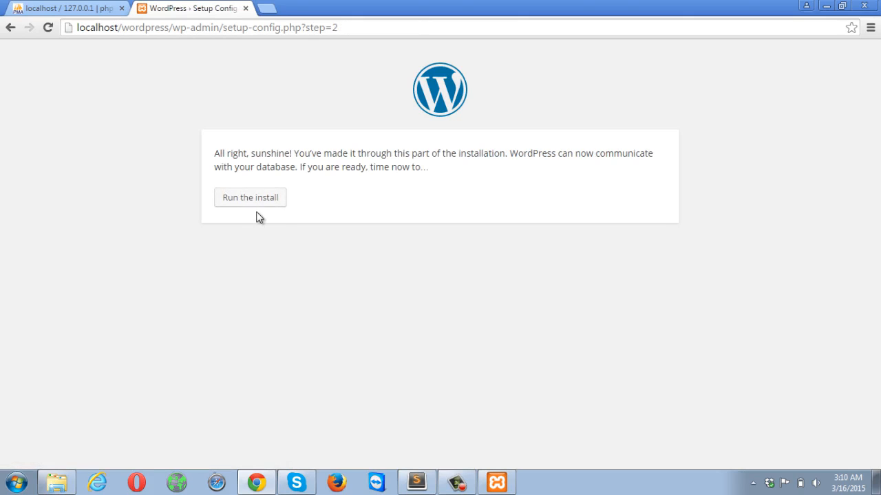
click(256, 199)
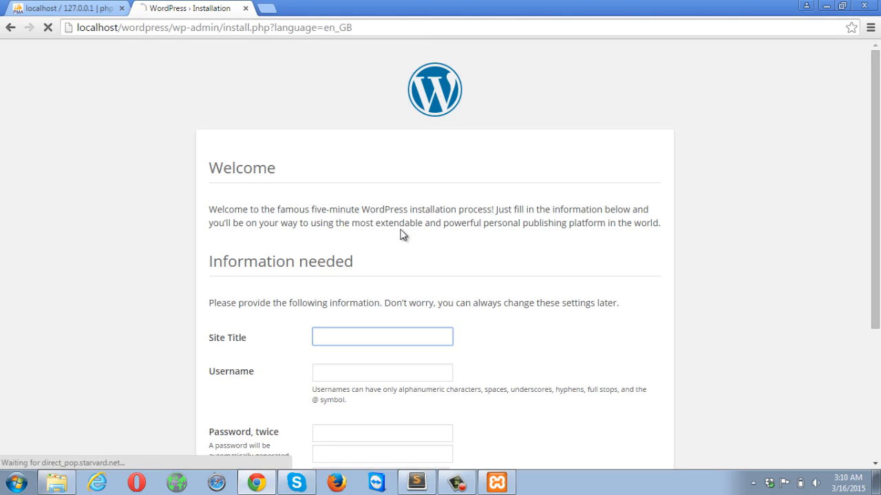
- Fill in the site title 'Sample TItle' and the suggested admin username
scroll(403, 234, down, 1)
scroll(401, 229, down, 3)
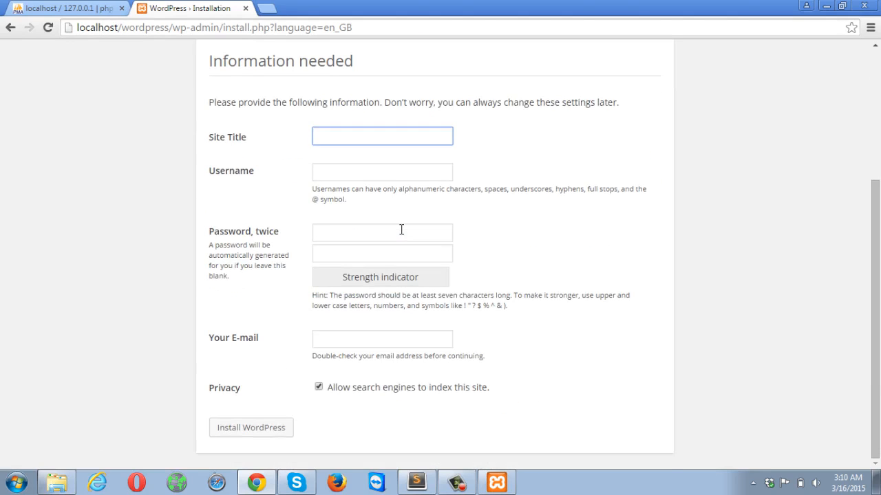
click(376, 138)
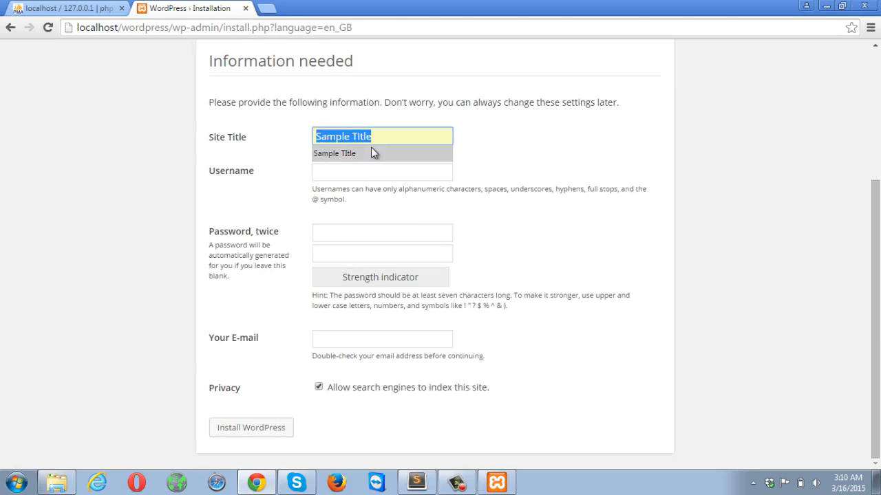
click(370, 147)
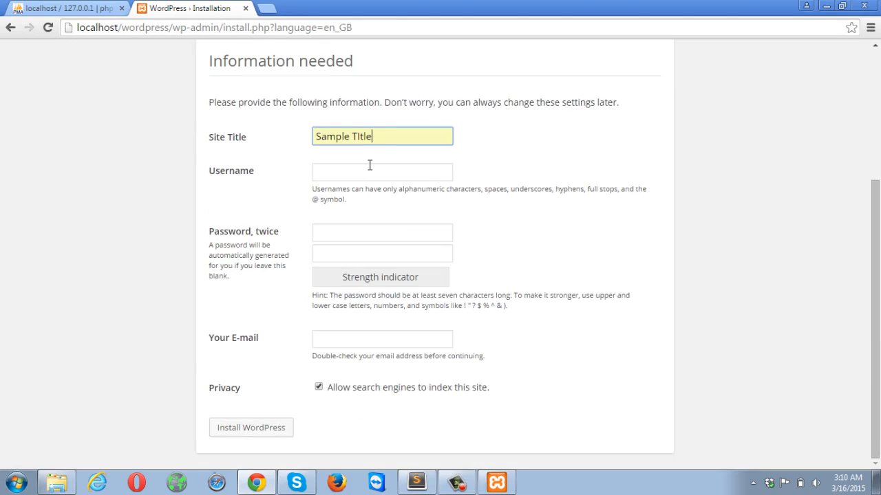
click(369, 165)
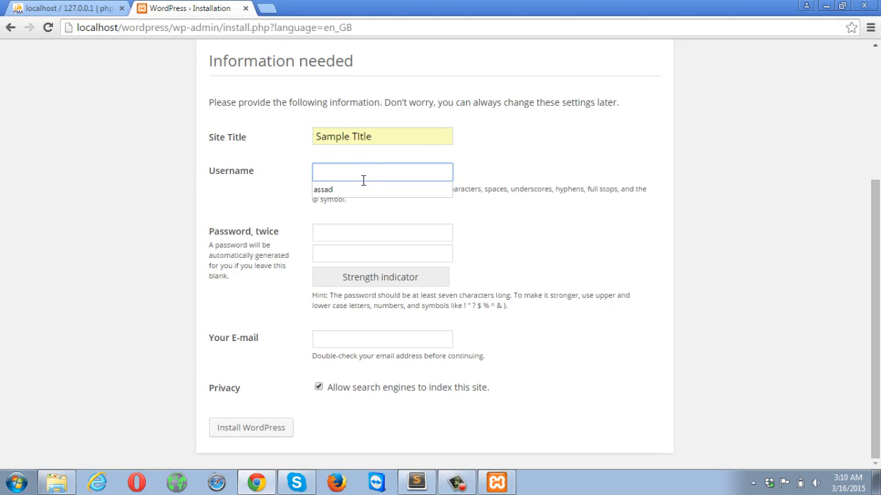
click(361, 185)
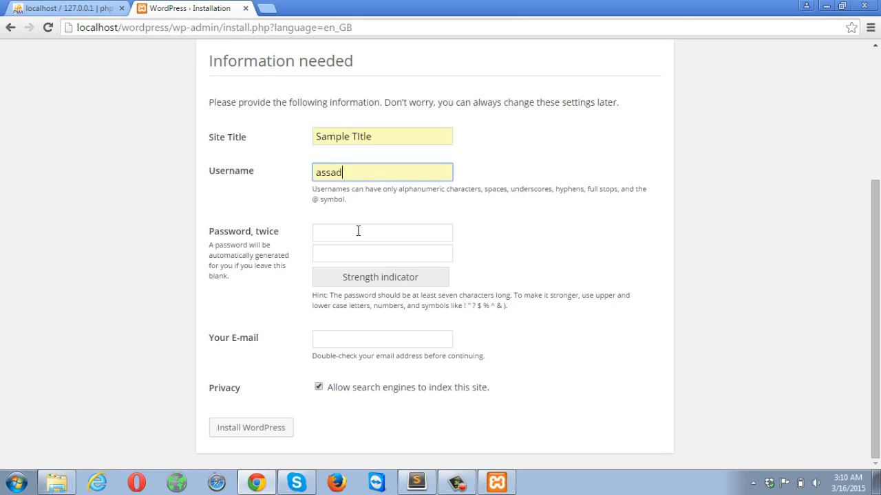
- Enter and confirm the admin password, add the admin e-mail, and install WordPress
click(358, 231)
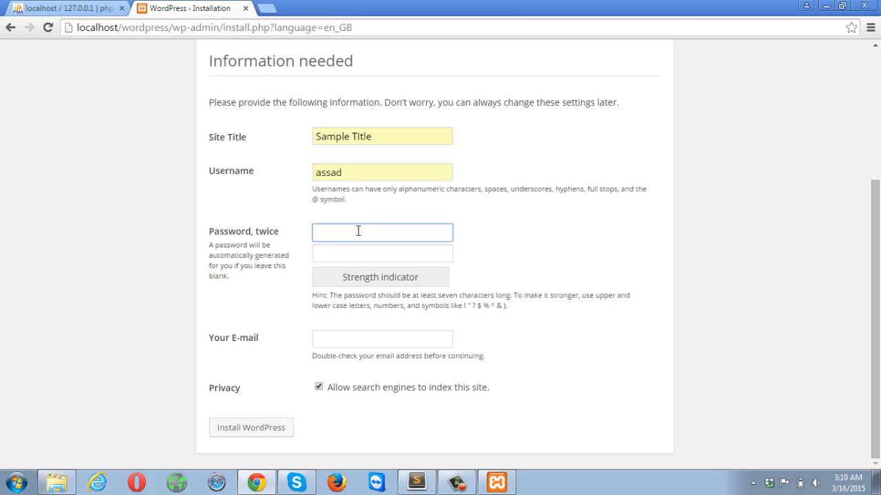
text(123)
key(Tab)
text(123)
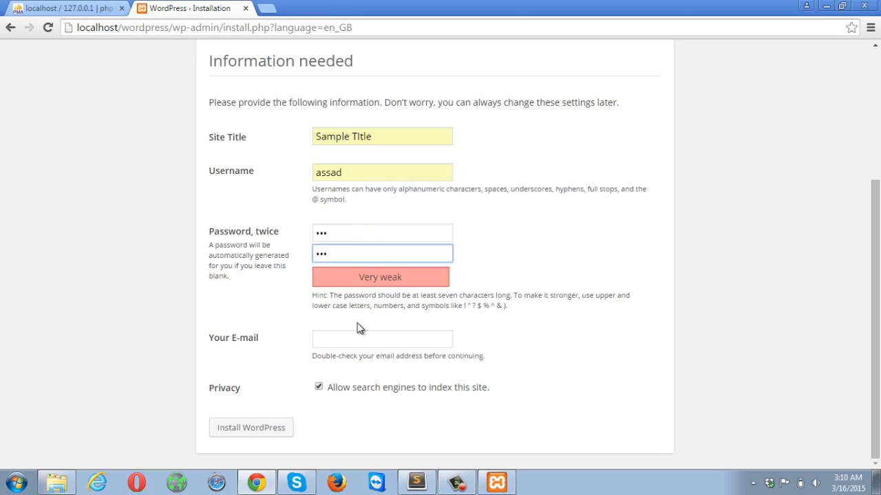
click(358, 342)
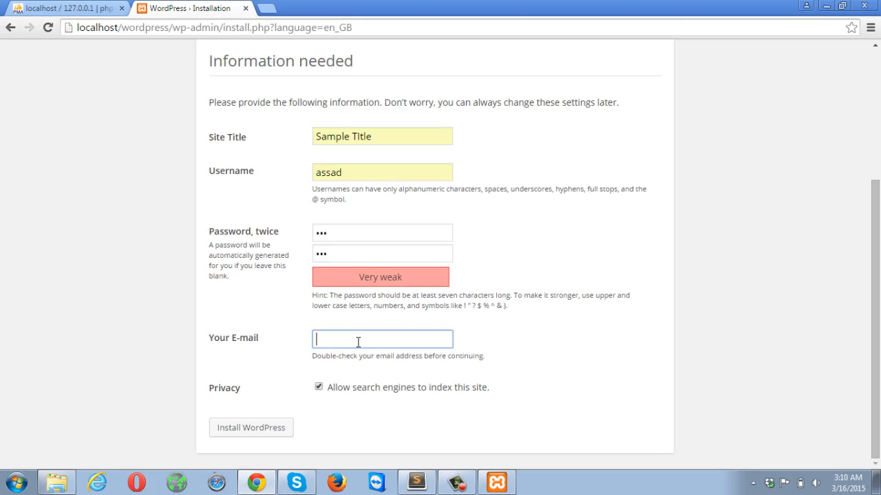
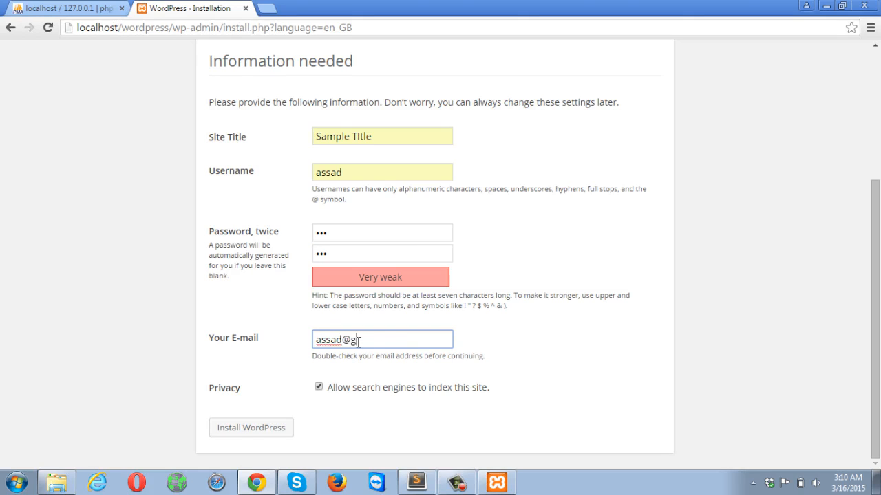
click(367, 409)
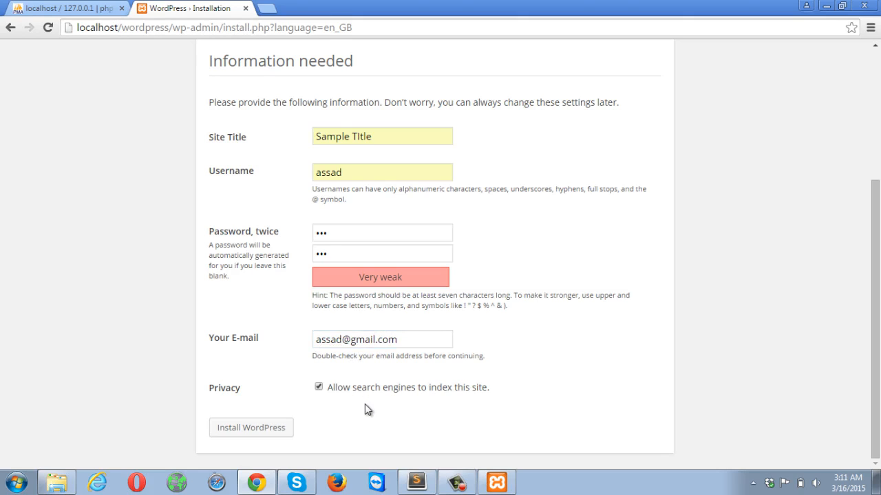
click(255, 431)
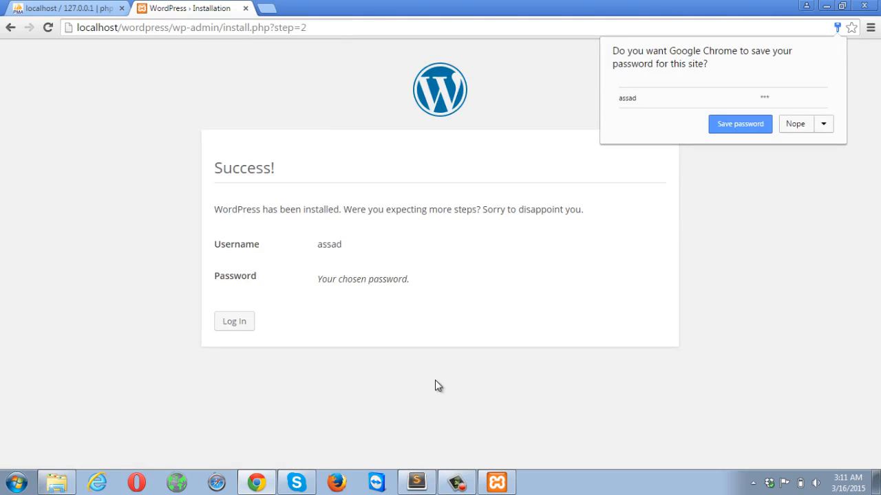
click(234, 322)
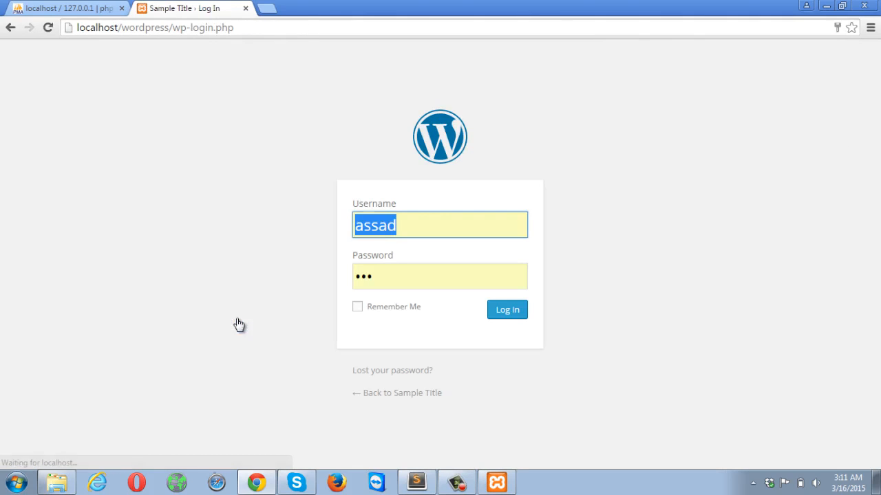
- Re-enter the admin password and log in to the Sample TItle Dashboard
click(439, 276)
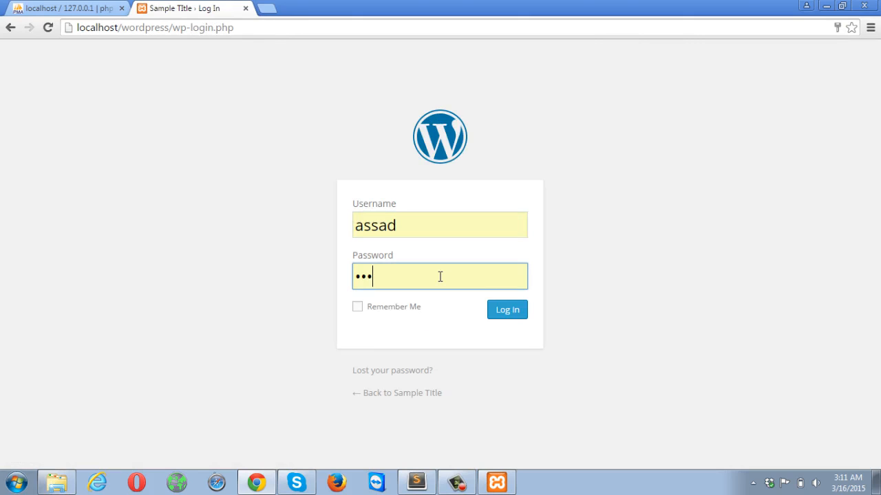
key(BackSpace)
key(BackSpace)
key(BackSpace)
text(123)
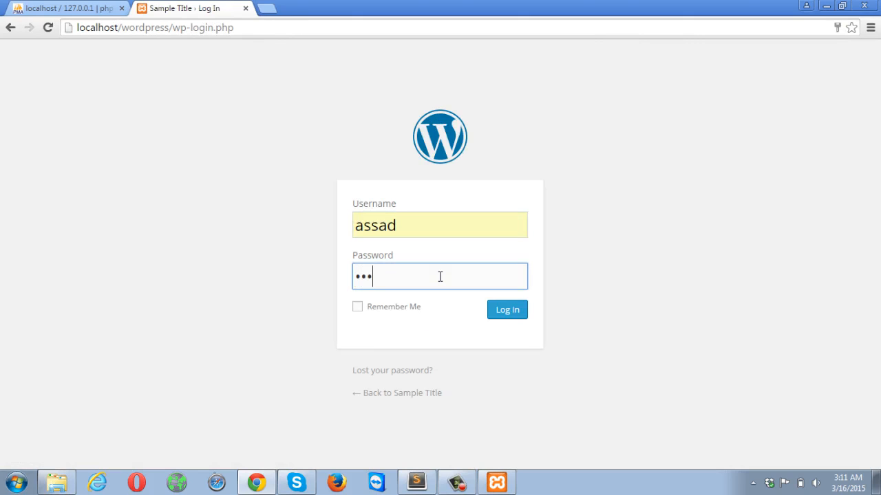
click(503, 311)
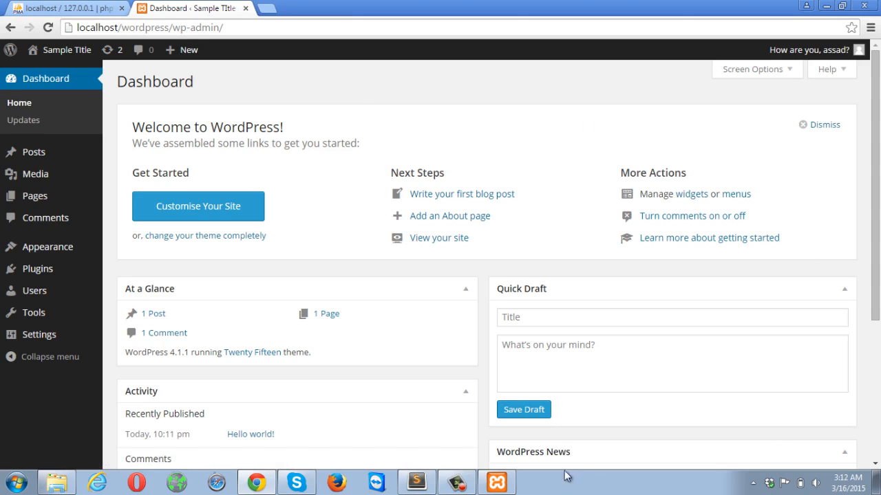
click(457, 484)
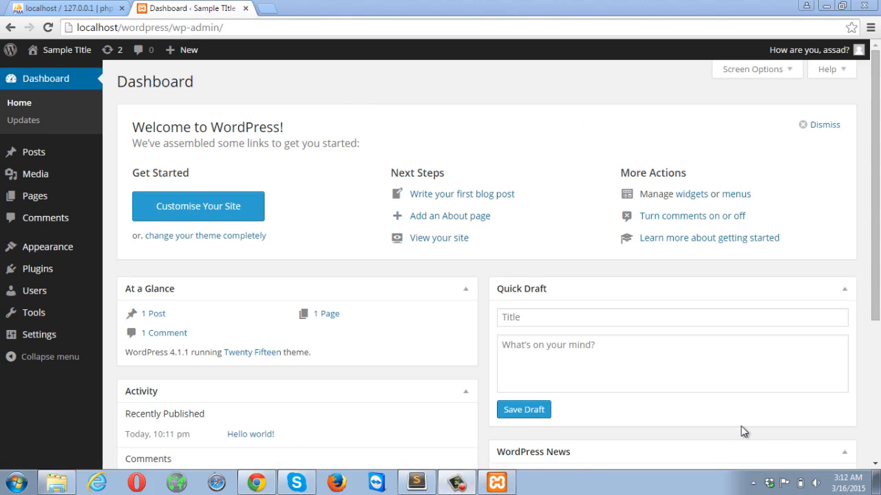